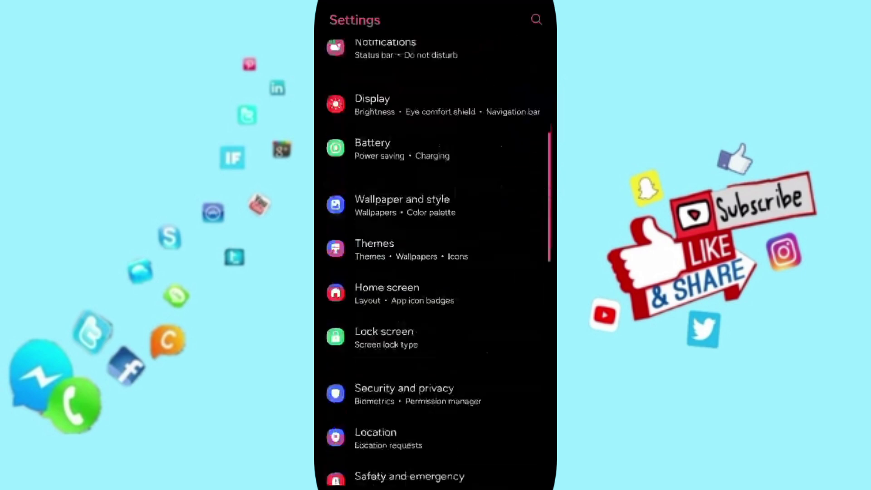
- Search the installed apps for 'micr' and open Microsoft Launcher's App info
{"action": "left_click", "coordinate": [436, 161]}
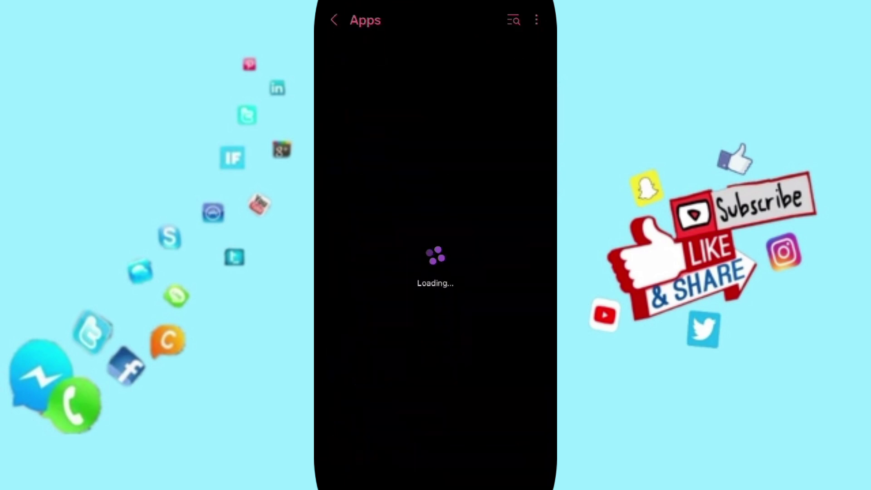
{"action": "left_click", "coordinate": [514, 20]}
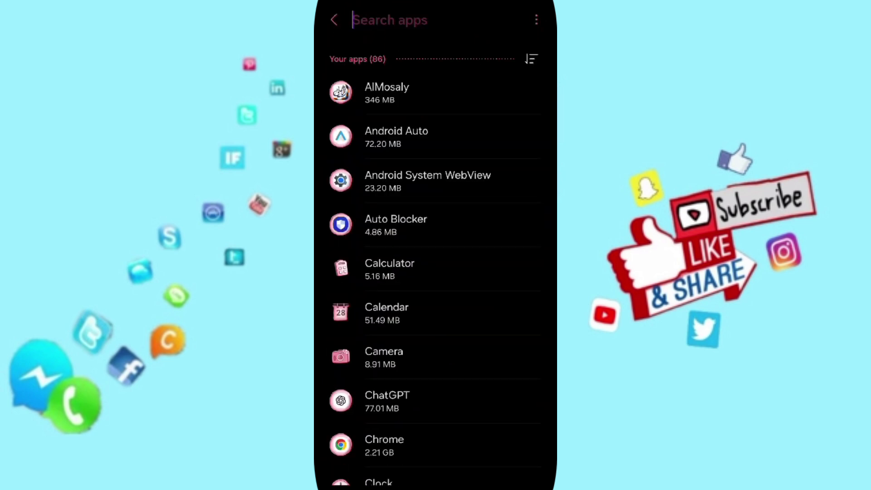
{"action": "type", "text": "micr"}
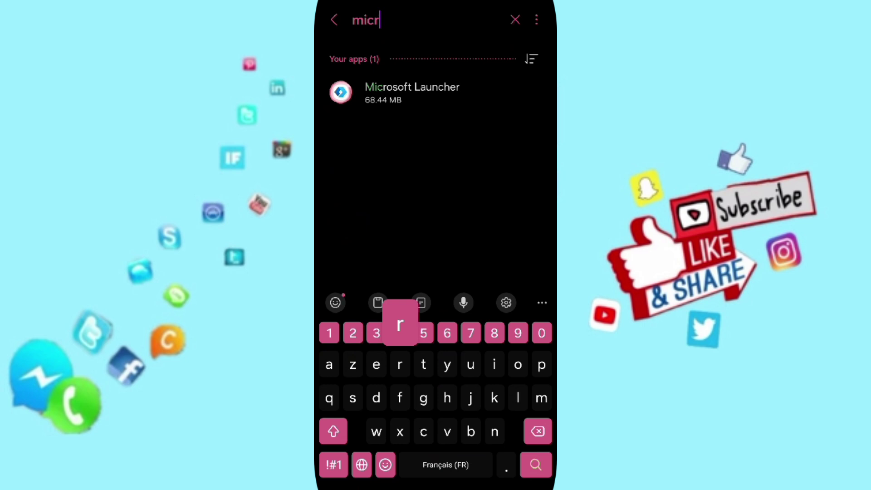
{"action": "left_click", "coordinate": [436, 93]}
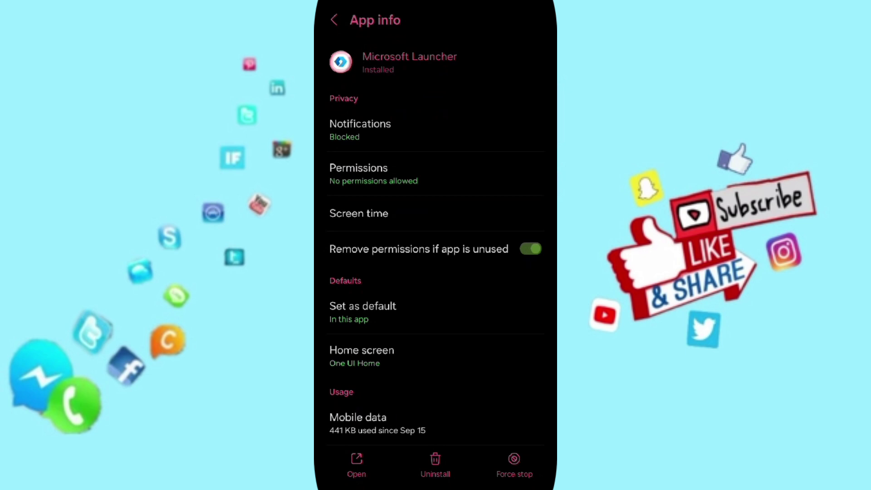
{"action": "scroll", "coordinate": [436, 273], "scroll_direction": "down", "scroll_amount": 5}
- Force-stop Microsoft Launcher, check its storage usage, then swipe up to the app drawer
{"action": "left_click", "coordinate": [515, 467]}
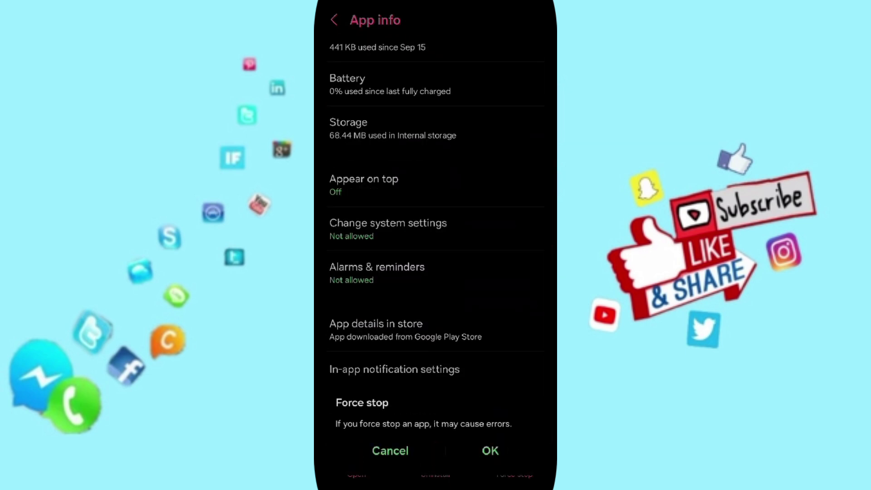
{"action": "left_click", "coordinate": [390, 450]}
{"action": "left_click", "coordinate": [436, 129]}
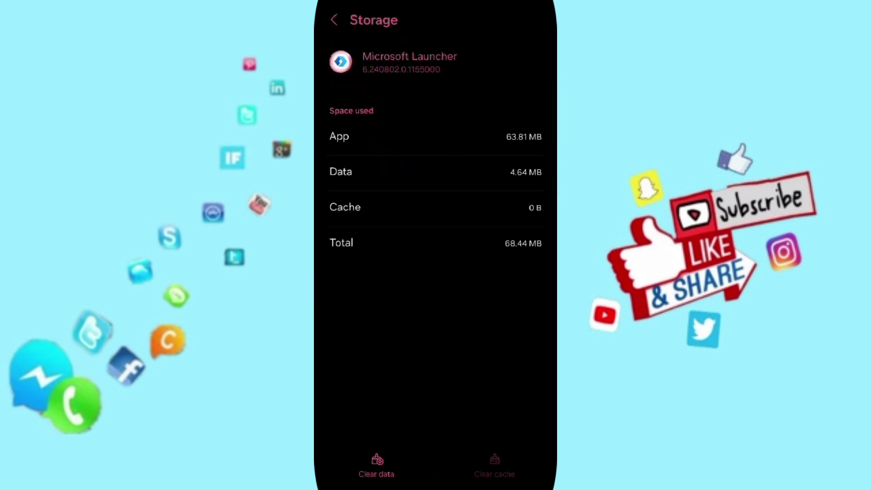
{"action": "left_click_drag", "start_coordinate": [436, 487], "coordinate": [435, 306]}
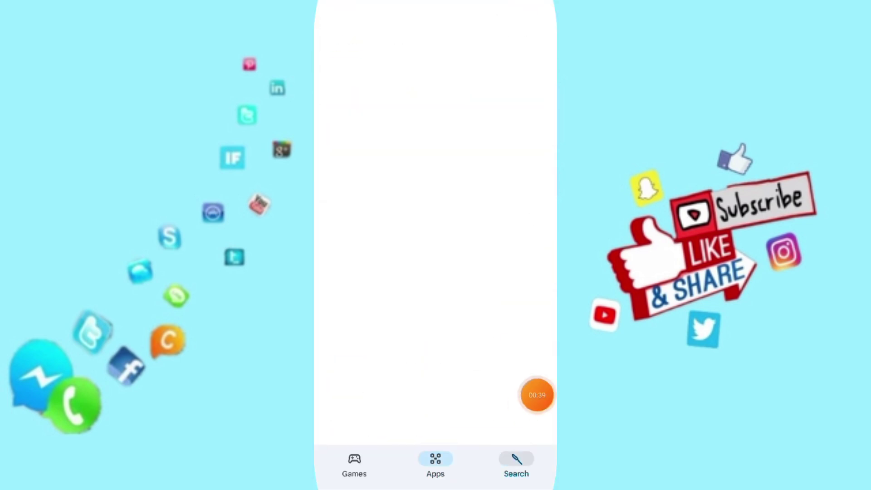
- Rerun the recent 'micro launcher' store search and open Microsoft Launcher's page
{"action": "left_click", "coordinate": [435, 9]}
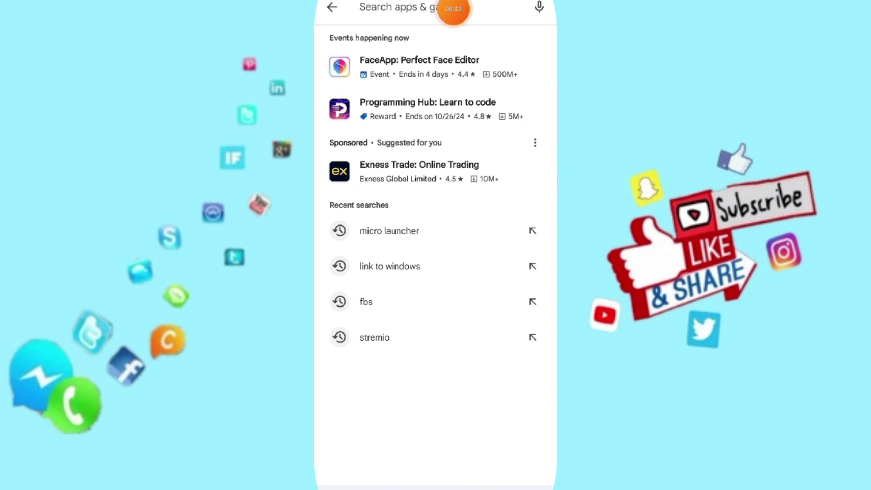
{"action": "left_click", "coordinate": [389, 230]}
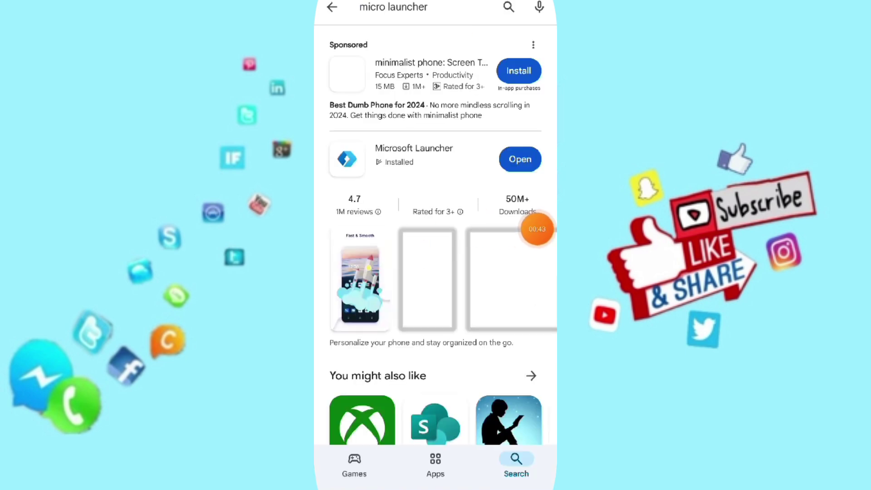
{"action": "left_click", "coordinate": [409, 157]}
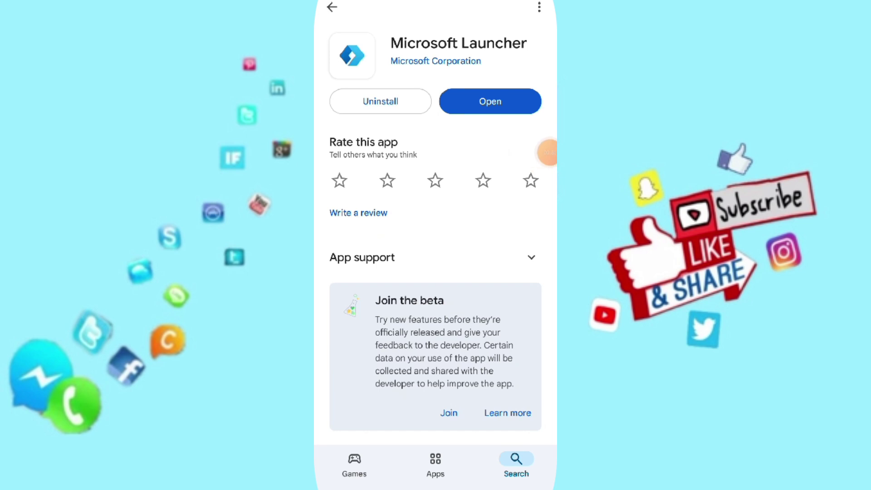
{"action": "mouse_move", "coordinate": [548, 153]}
{"action": "left_mouse_down"}
{"action": "mouse_move", "coordinate": [525, 200]}
{"action": "mouse_move", "coordinate": [538, 223]}
{"action": "mouse_move", "coordinate": [521, 228]}
{"action": "mouse_move", "coordinate": [525, 220]}
{"action": "left_mouse_up"}
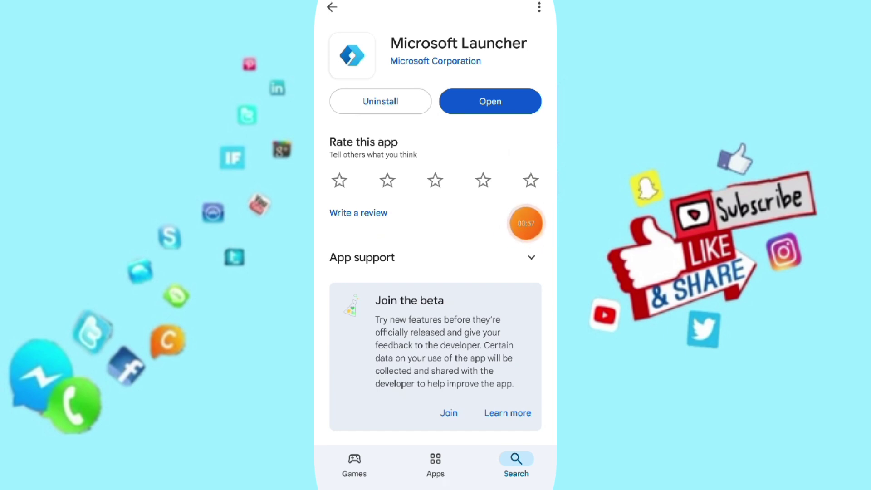